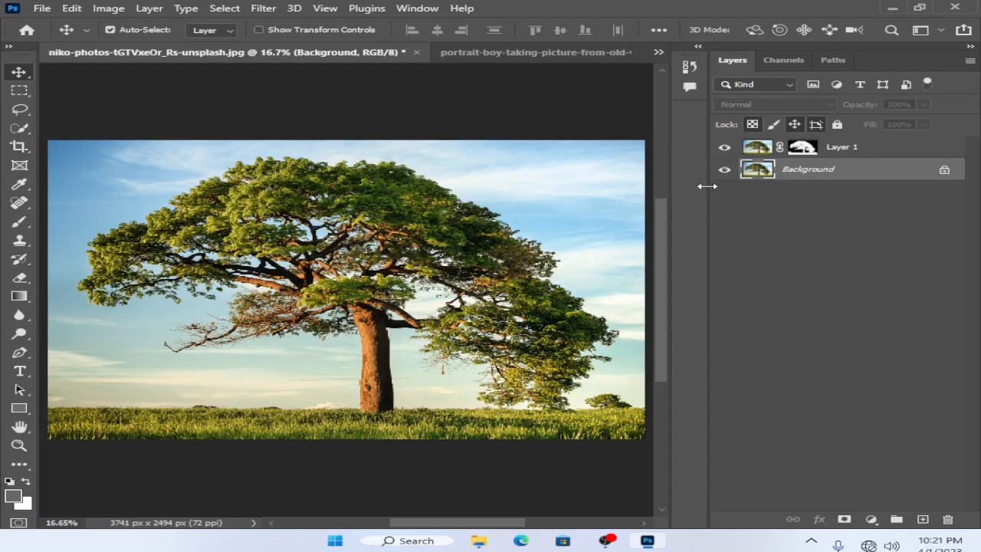
Step: Look at the portrait image, and examine the tree photo's leaves and branches at 100% magnification
click(530, 54)
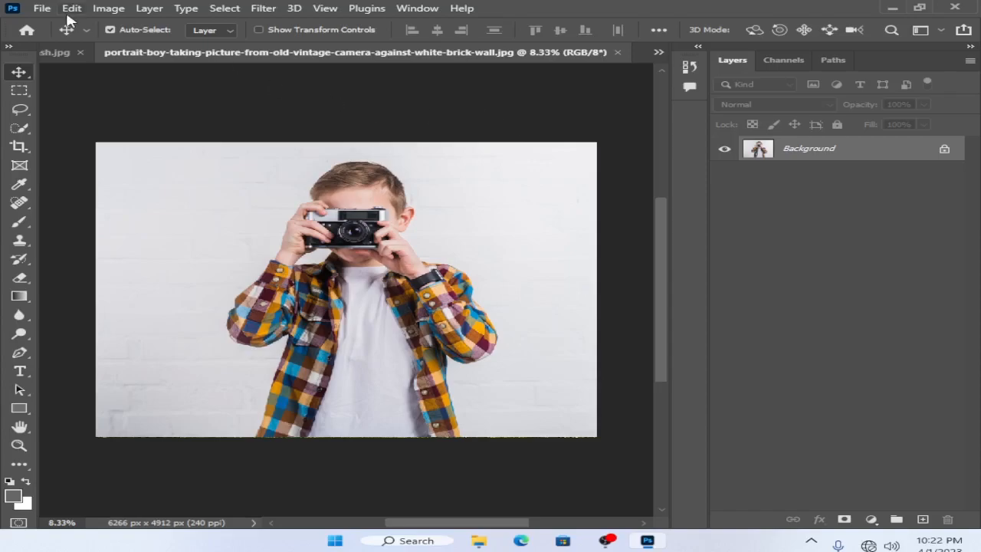
click(66, 54)
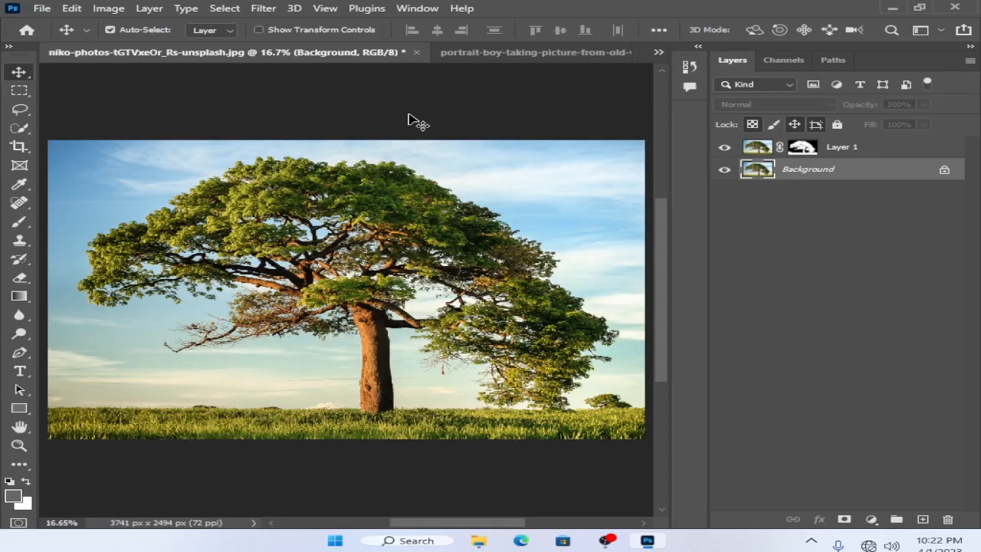
key(ctrl)
key(ctrl+1)
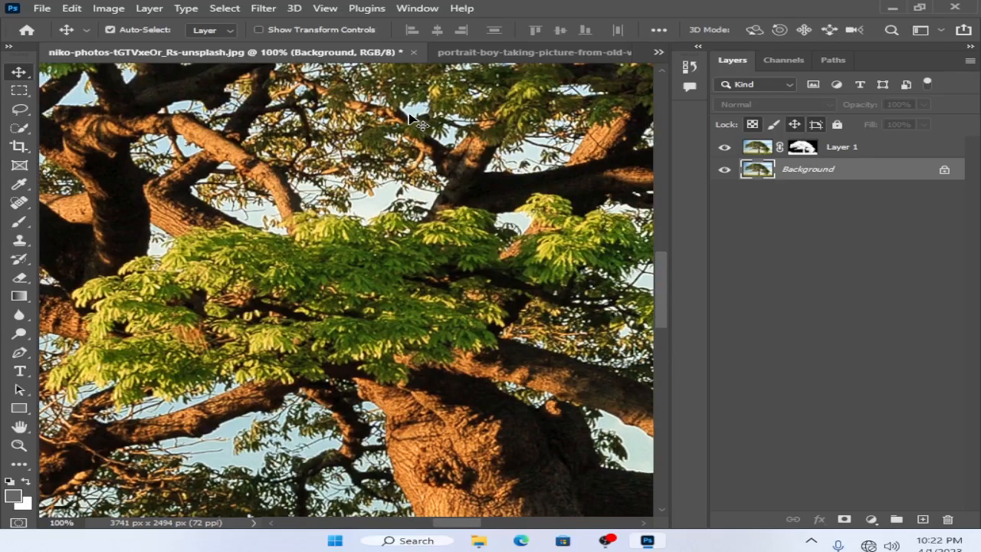
drag(171, 254, 609, 165)
drag(357, 220, 476, 278)
key(ctrl)
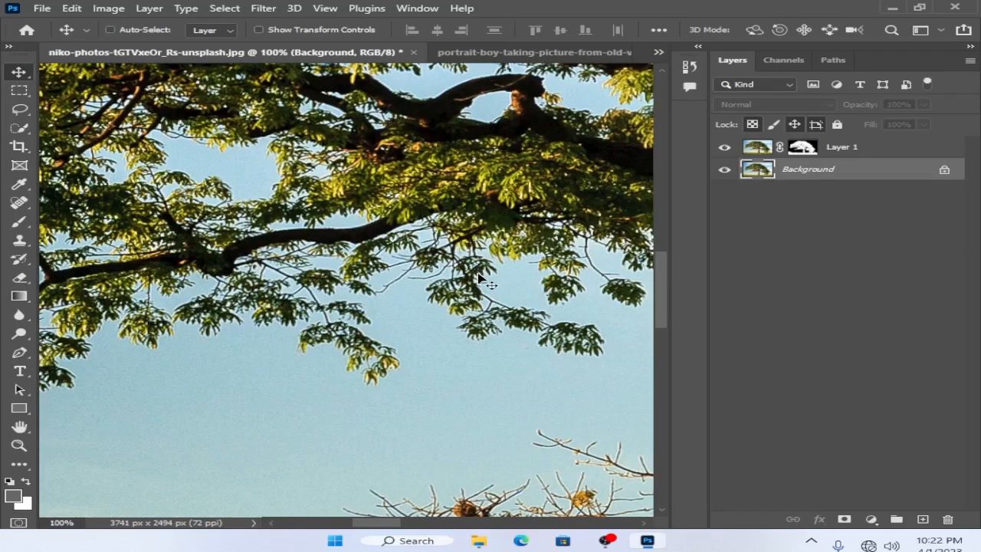
key(ctrl+0)
key(ctrl)
key(ctrl+1)
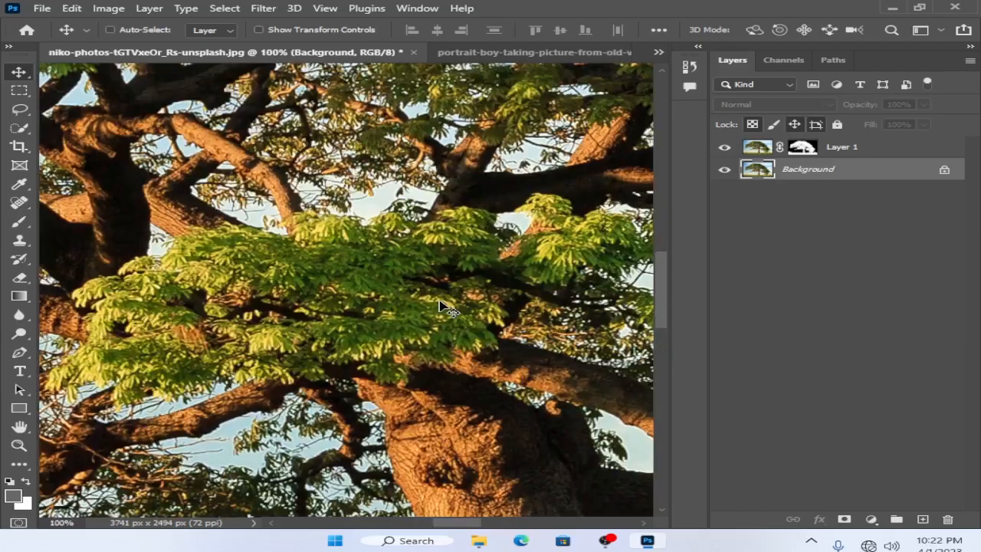
drag(275, 193, 540, 249)
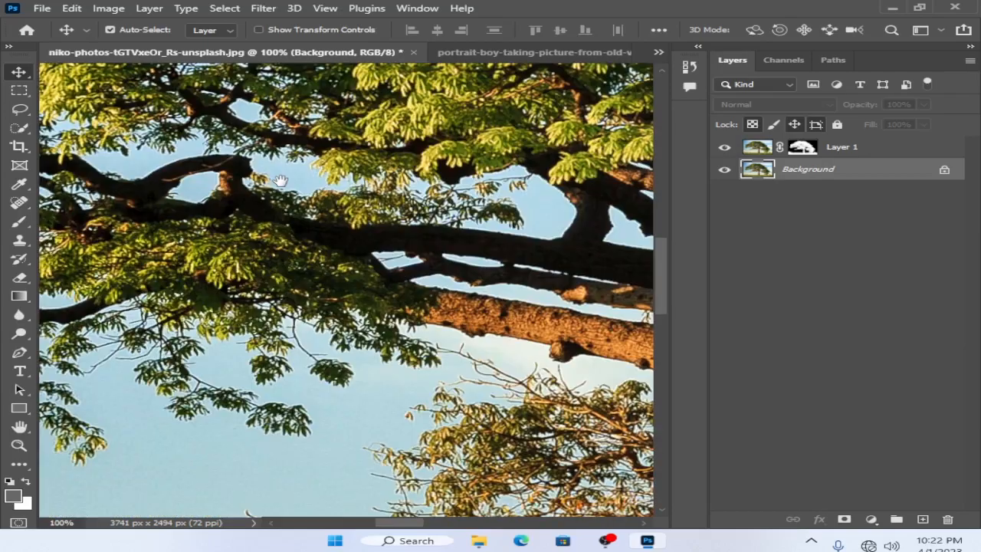
drag(281, 181, 318, 442)
drag(499, 172, 92, 177)
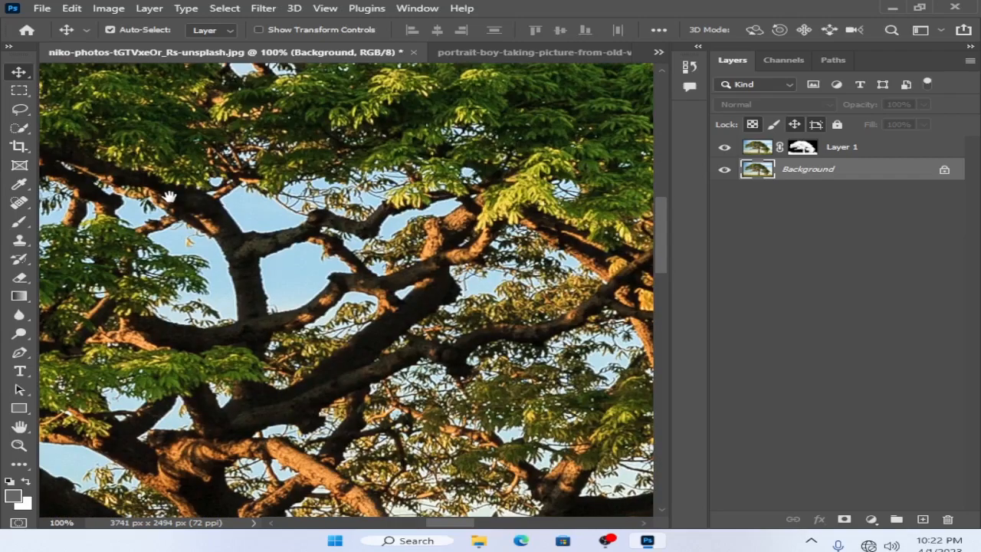
drag(307, 195, 349, 387)
key(ctrl+0)
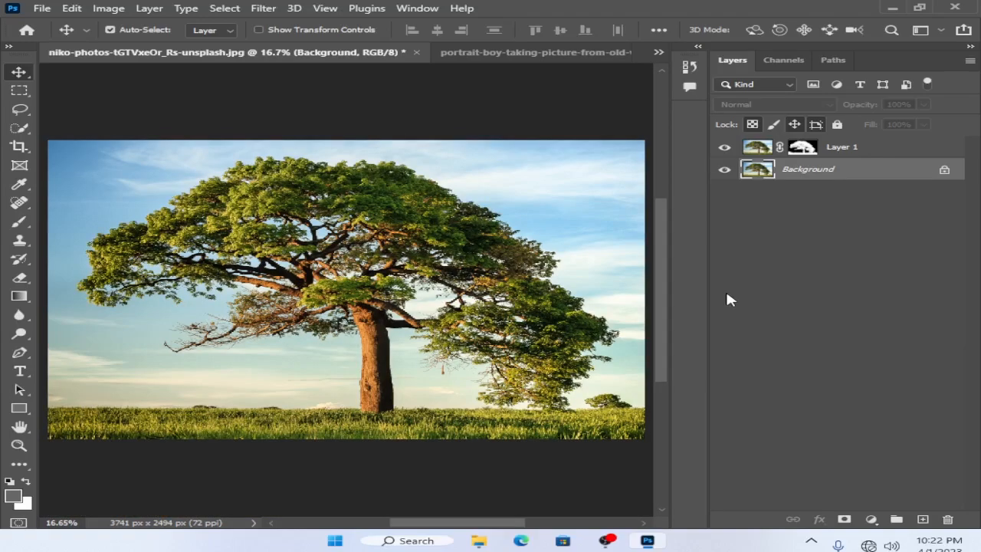
Step: Remove the masked Layer 1 from the tree photo and duplicate the Background layer
drag(908, 147, 898, 180)
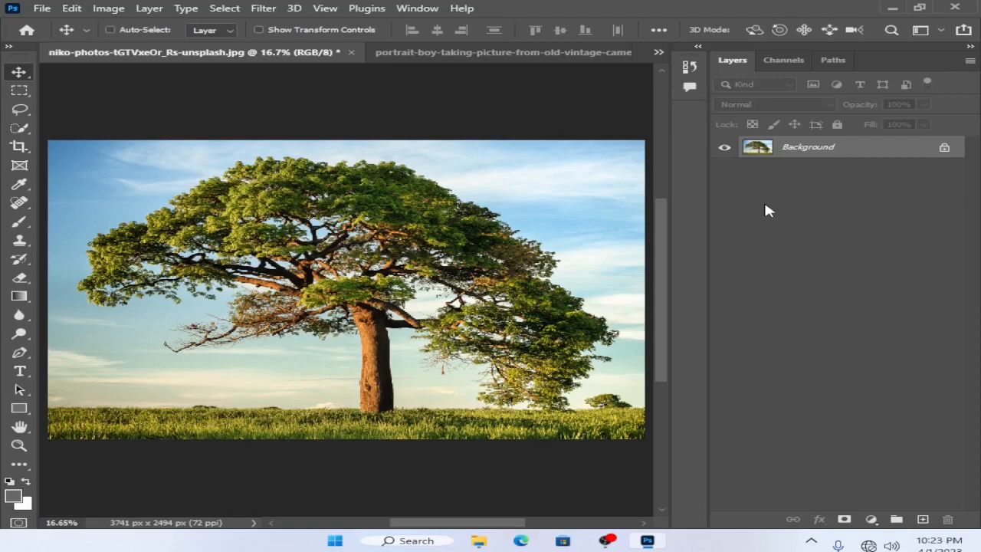
key(ctrl+j)
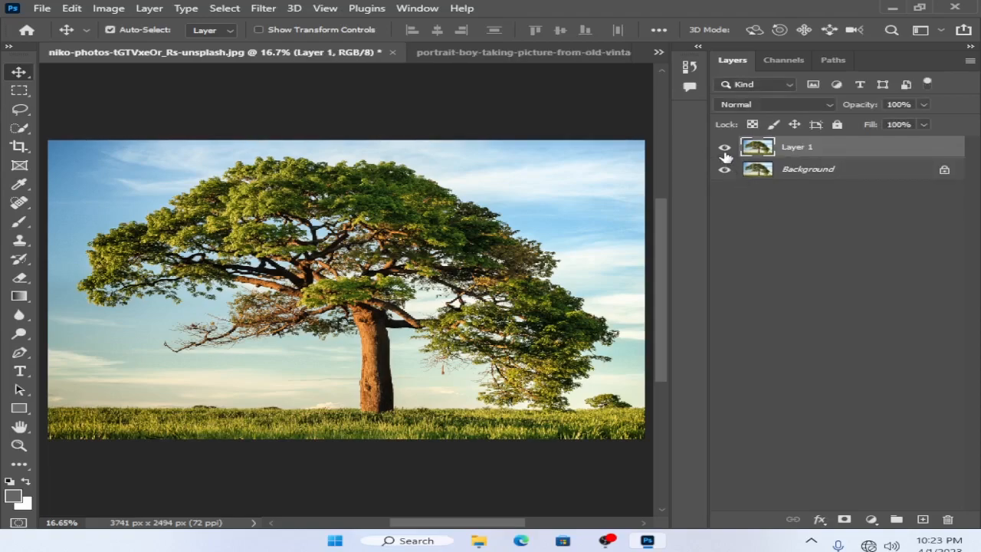
Step: Display the tree photo's channels and remove the leftover Blue copy channel
click(784, 61)
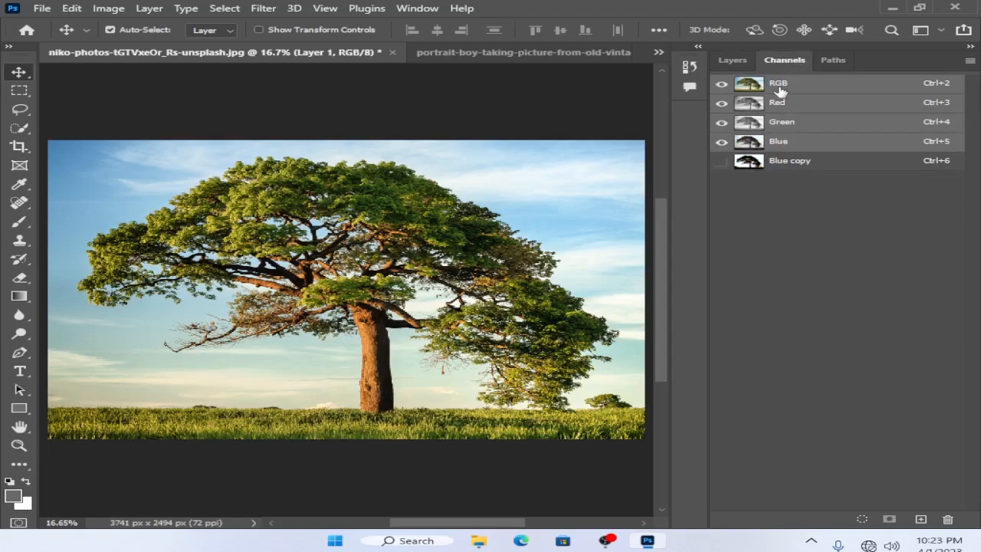
click(406, 9)
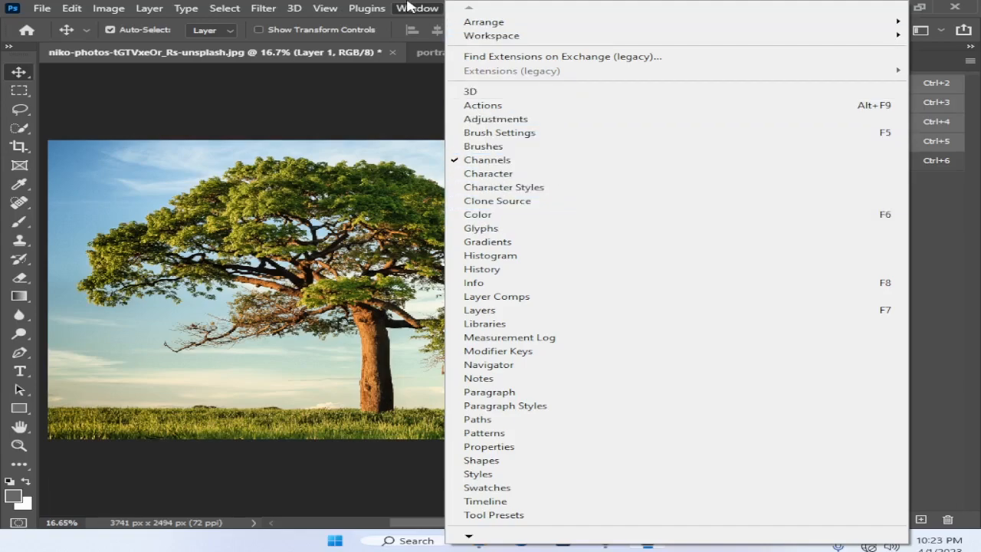
mouse_move(509, 39)
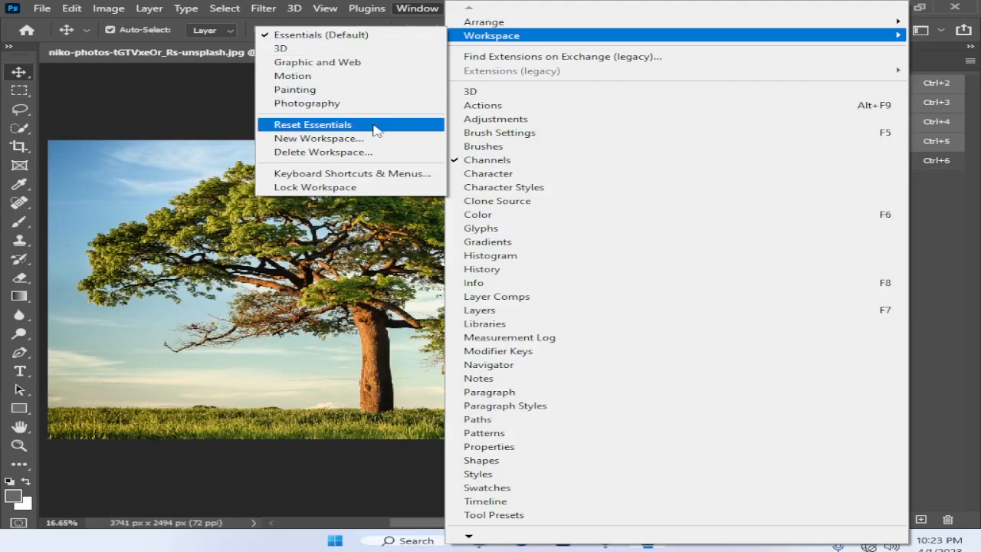
click(417, 9)
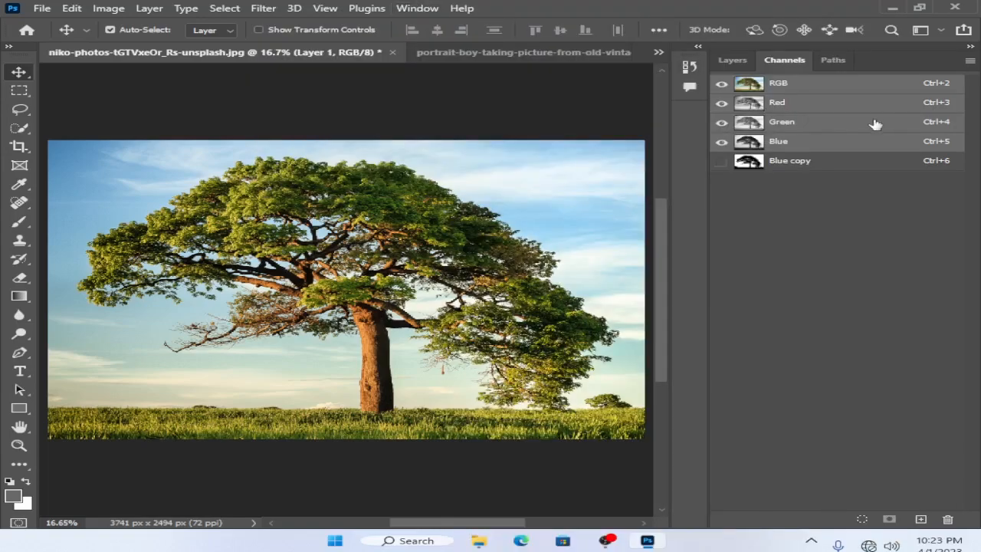
key(ctrl+z)
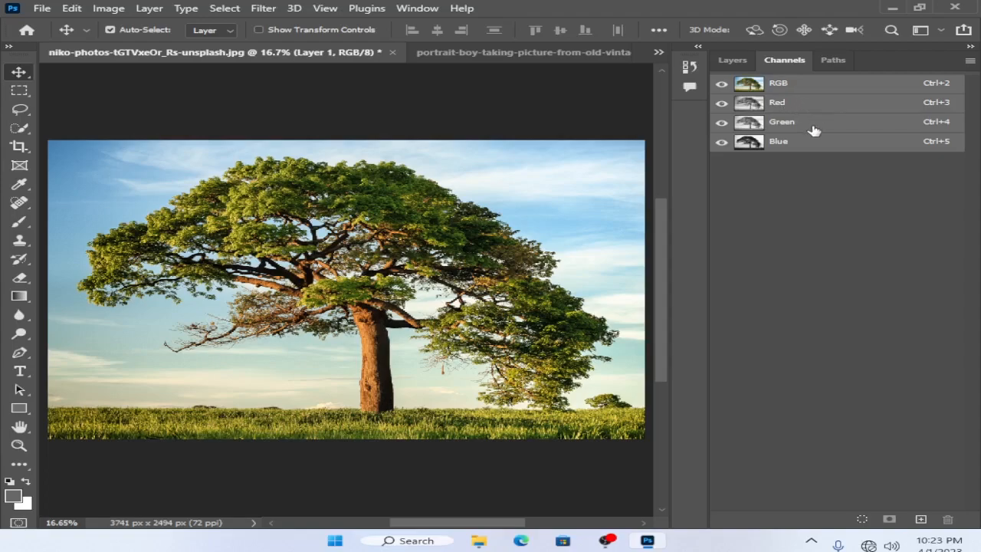
Step: Compare the Red, Green and Blue channels individually for contrast between the tree and the sky
click(797, 105)
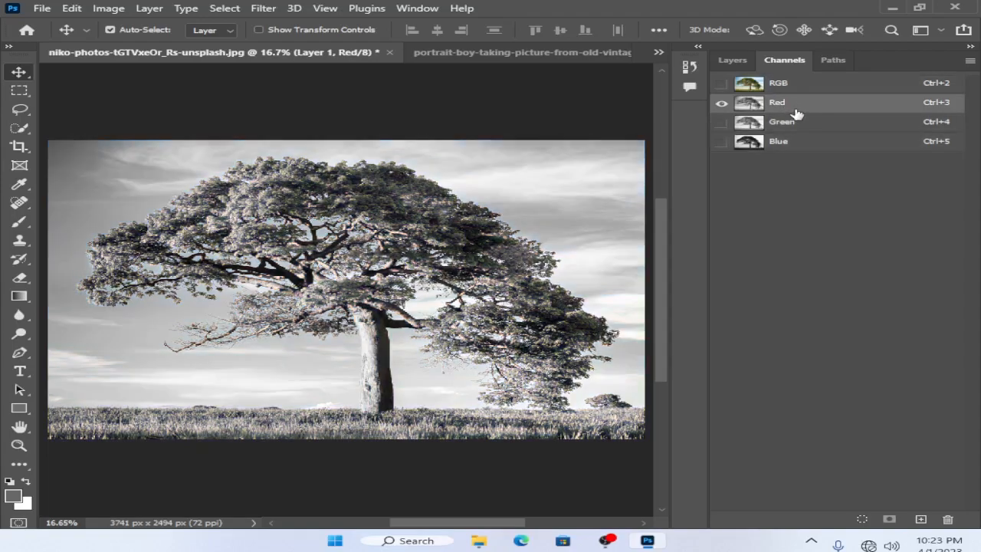
click(794, 122)
click(787, 143)
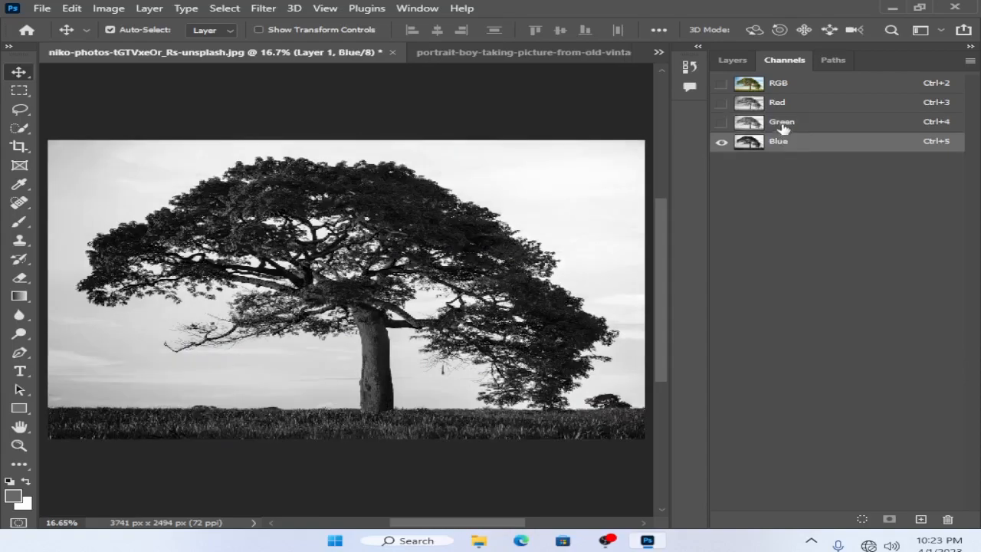
click(781, 124)
click(782, 111)
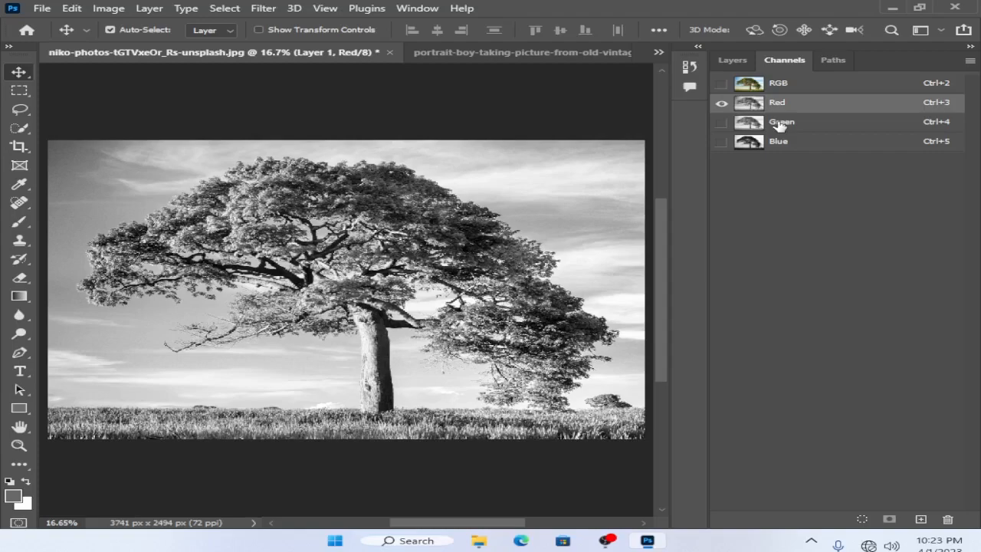
click(780, 125)
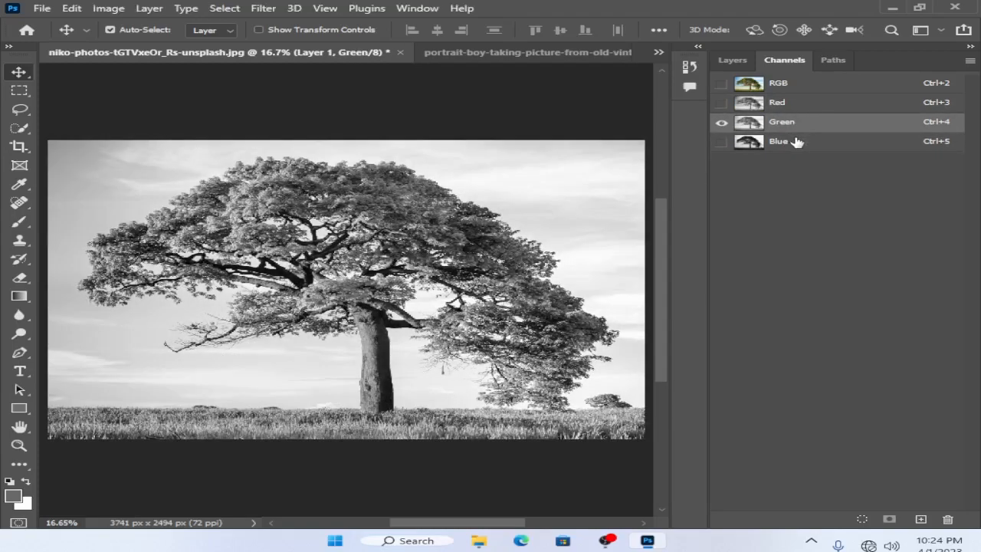
Step: Select the Blue channel and duplicate it as a new channel
click(797, 148)
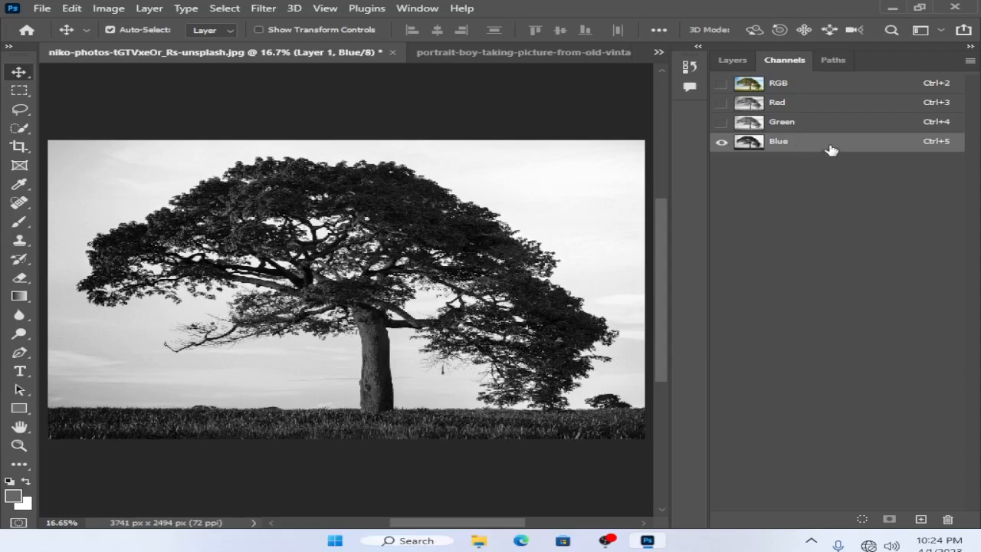
drag(834, 146, 922, 521)
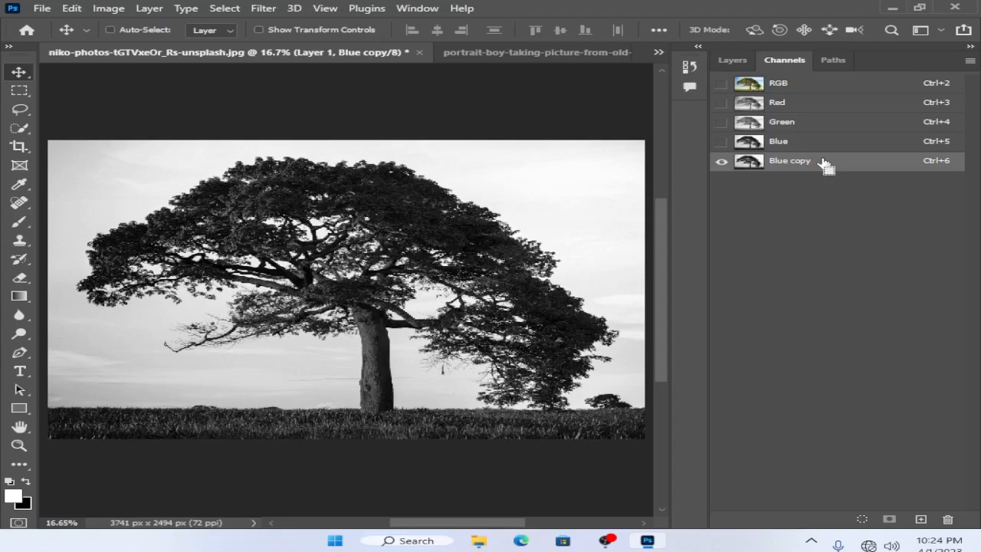
click(103, 8)
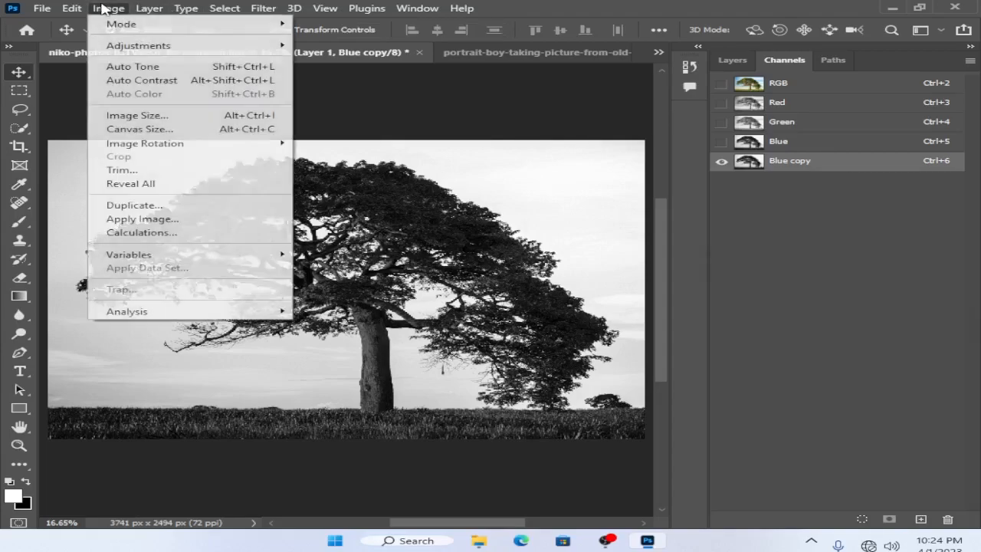
mouse_move(162, 48)
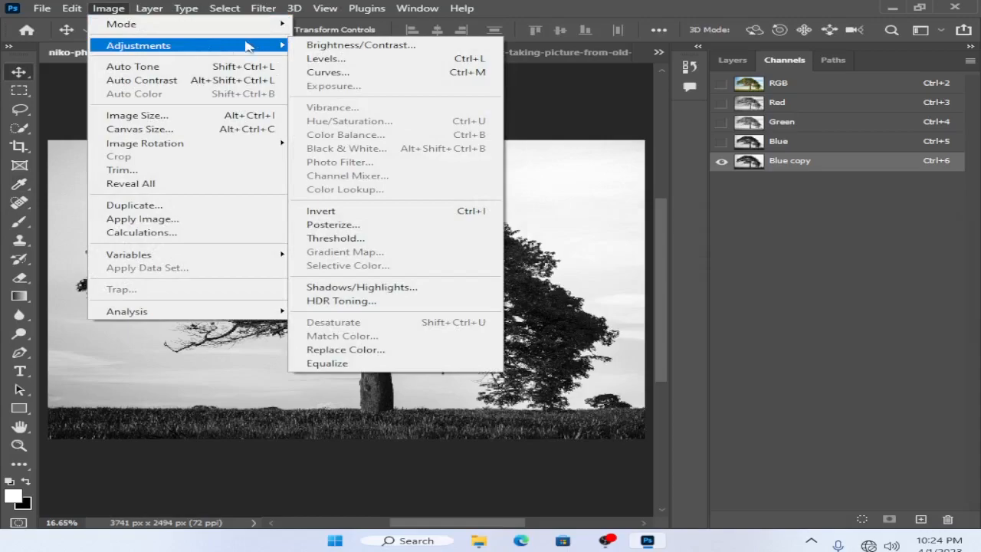
click(329, 59)
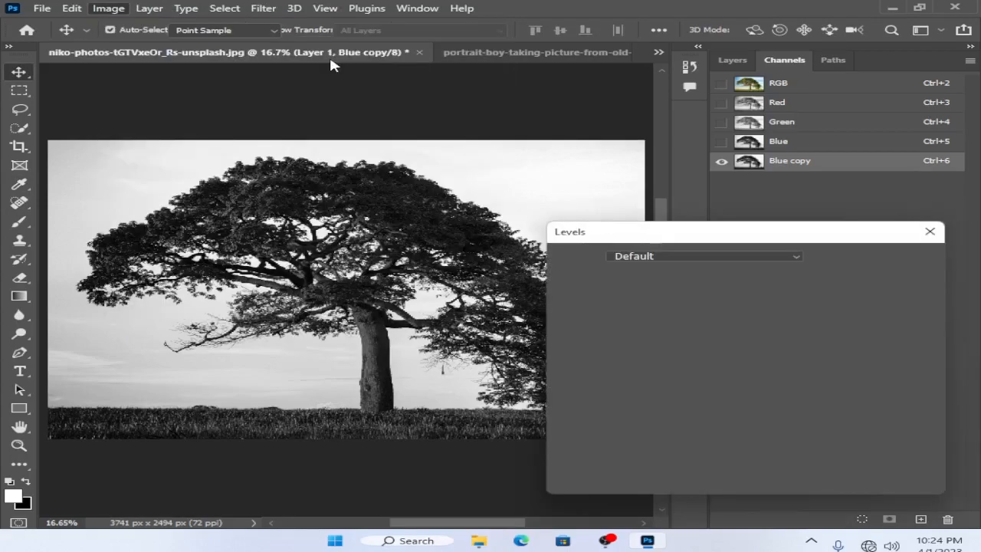
click(868, 286)
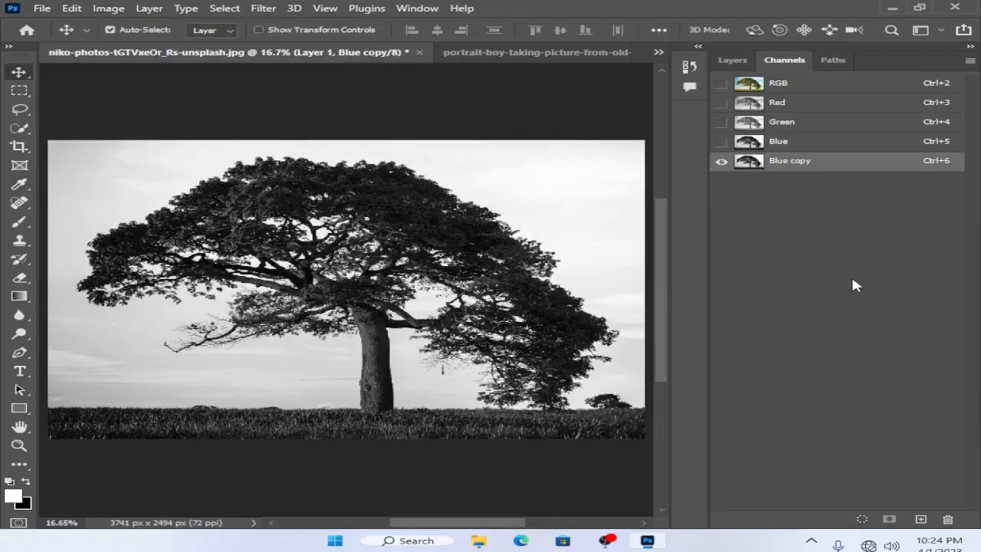
Step: Apply Levels to the Blue copy channel with a black input of 132 and a white input of 134
key(ctrl+l)
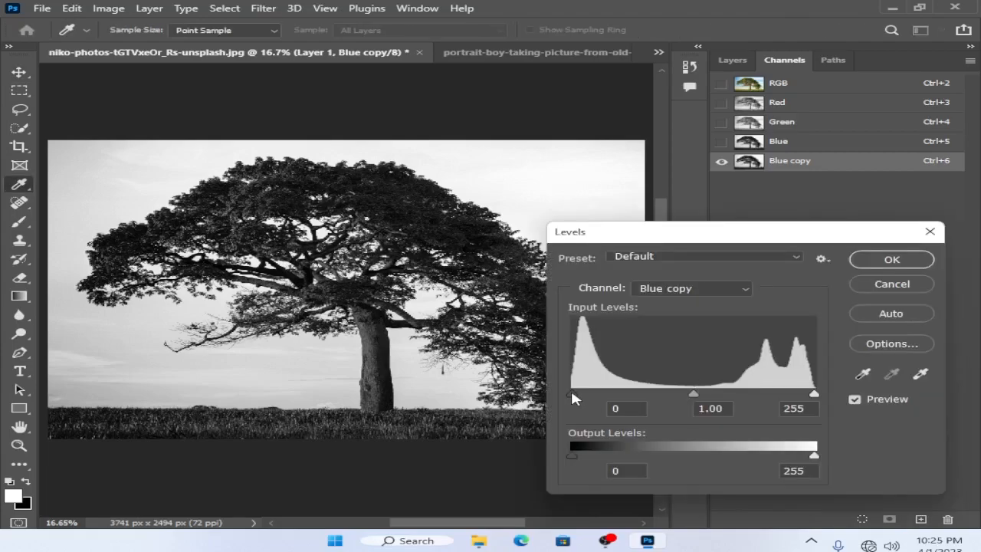
drag(572, 394, 686, 396)
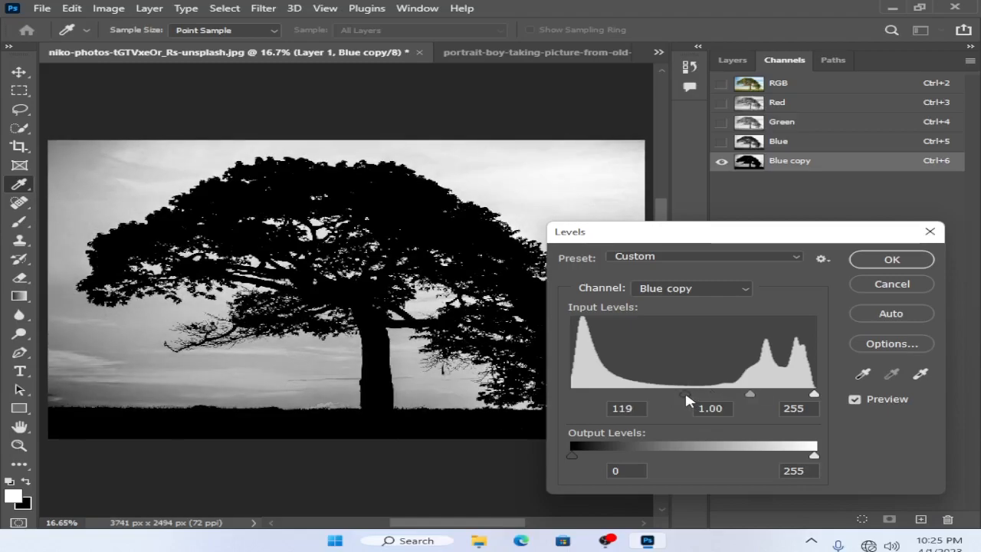
drag(685, 396, 672, 395)
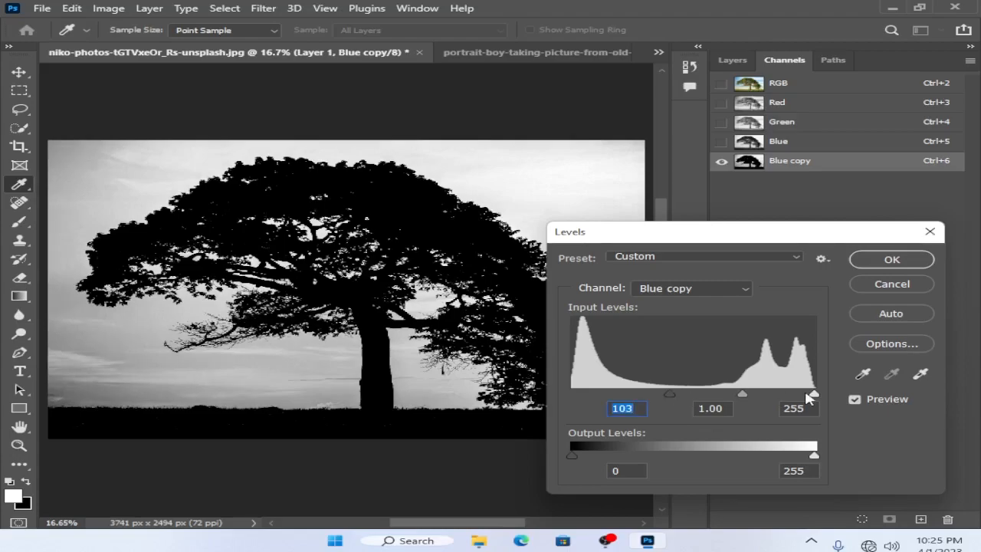
drag(814, 396, 737, 395)
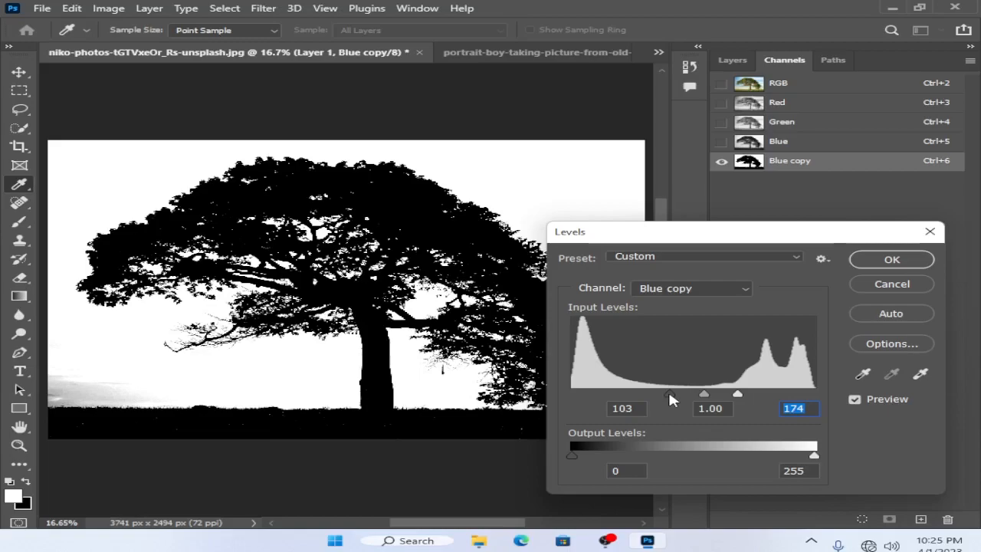
drag(669, 396, 700, 394)
drag(735, 236, 776, 227)
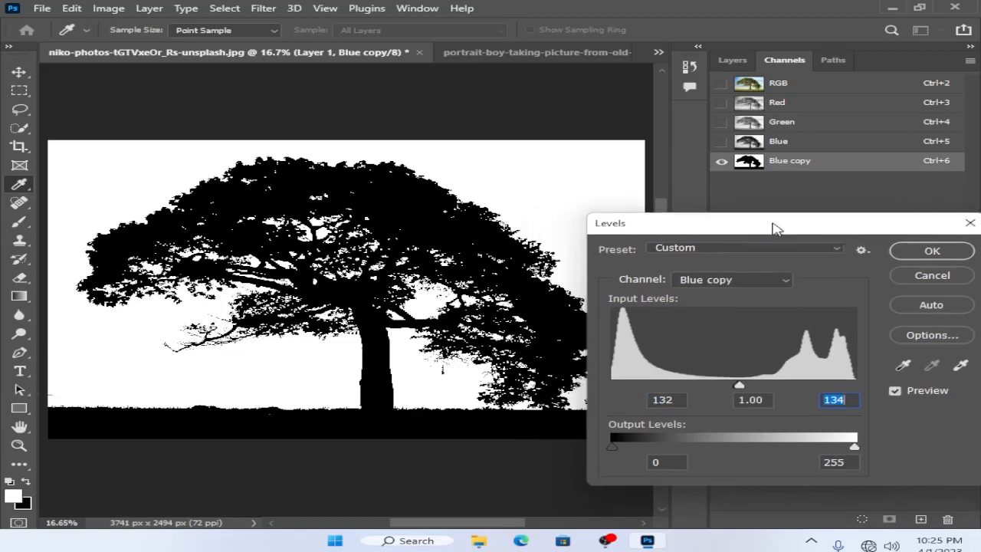
click(901, 256)
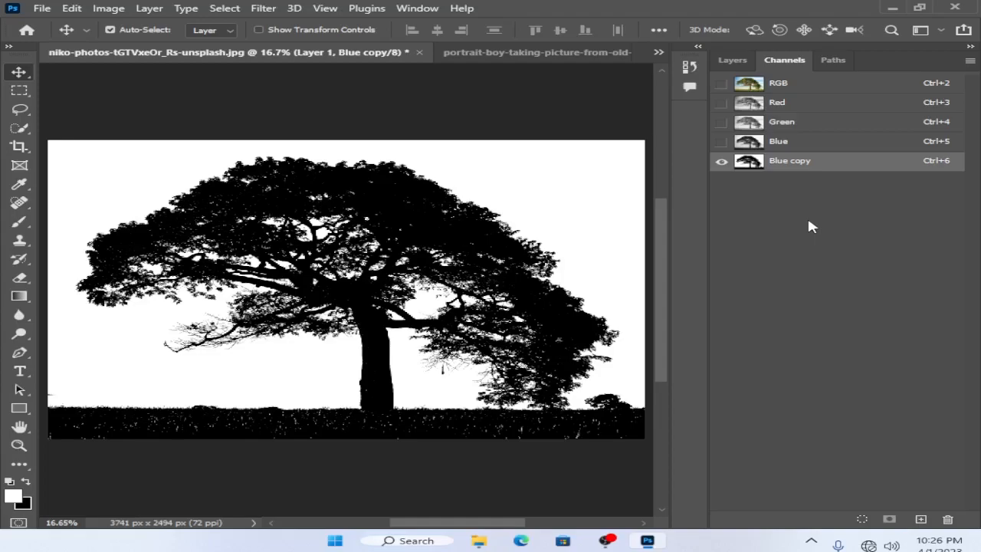
Step: Load the Blue copy channel as a selection and invert it to select the tree and grass
key(ctrl)
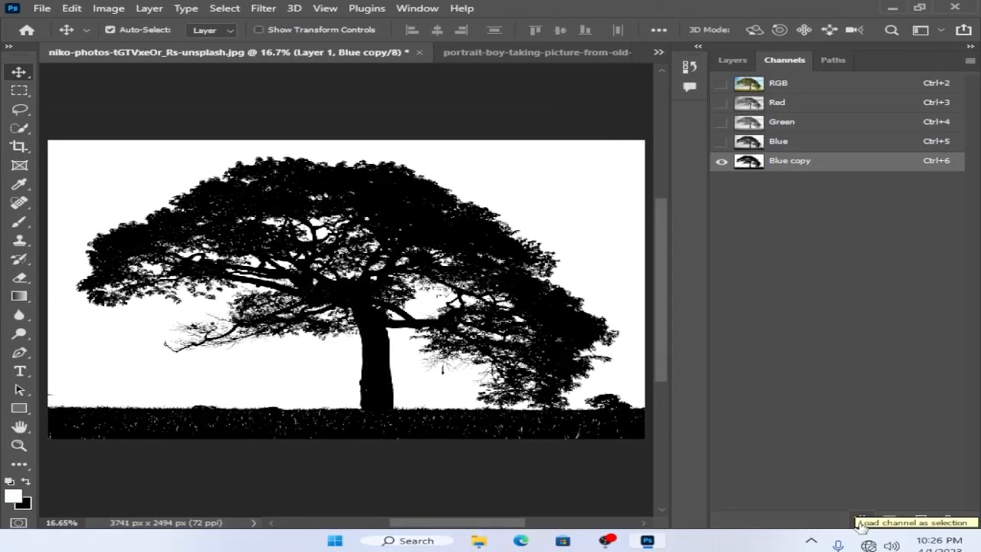
click(862, 520)
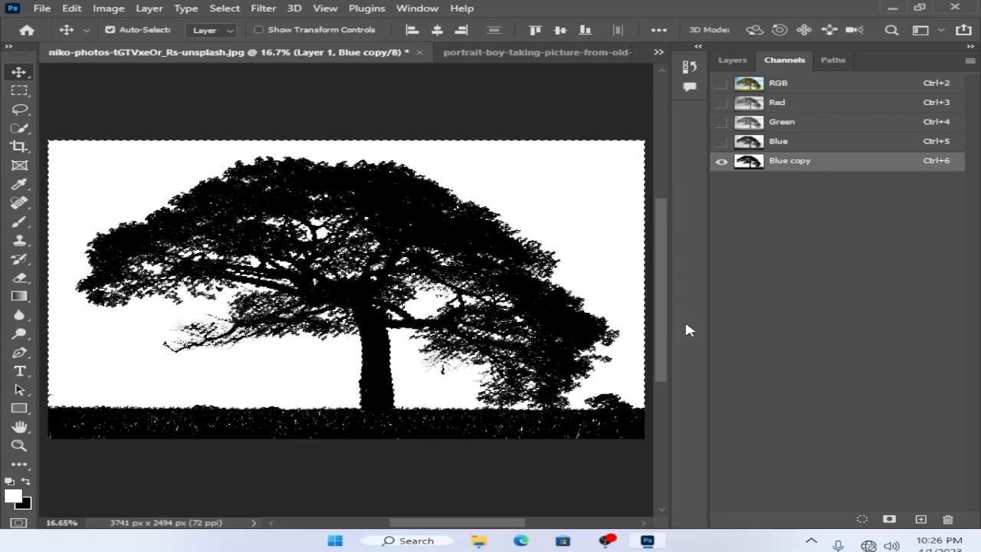
key(ctrl+shift+i)
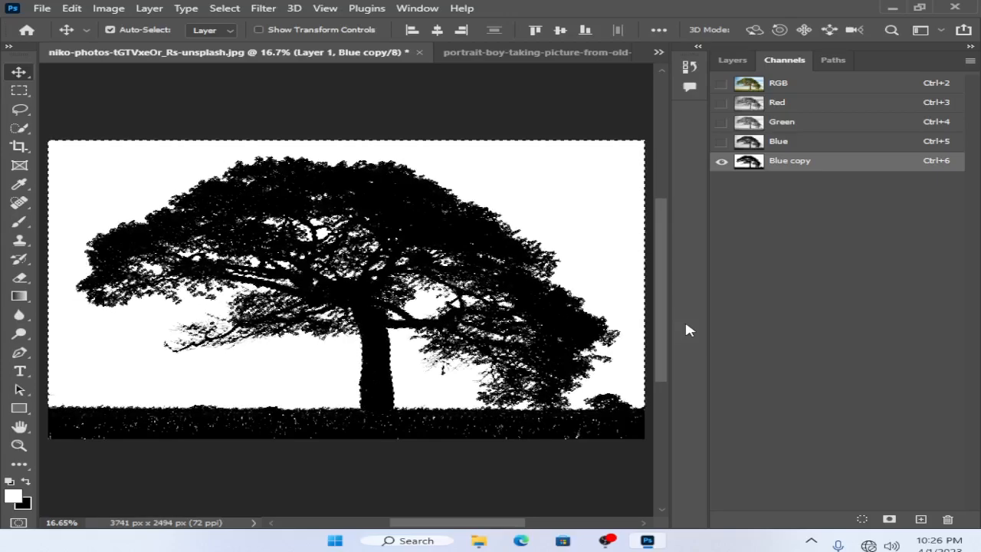
key(ctrl+shift+i)
click(220, 9)
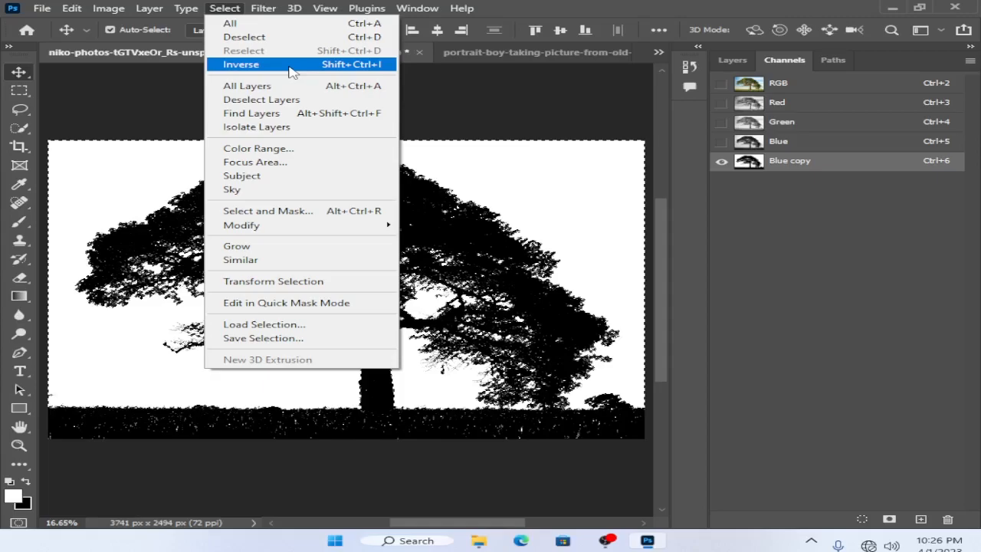
click(290, 64)
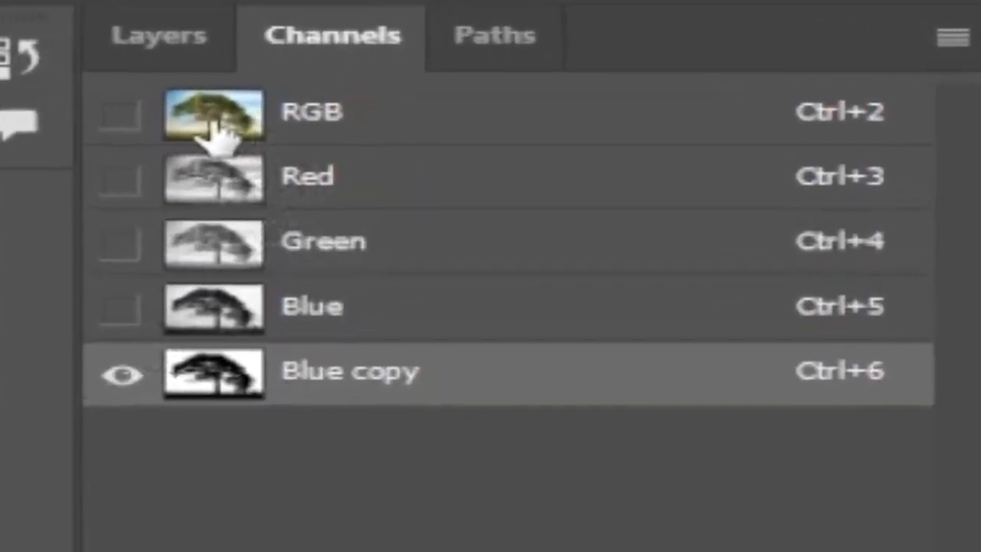
Step: Restore the full-colour RGB composite with the selection kept and return to the layer list
click(225, 130)
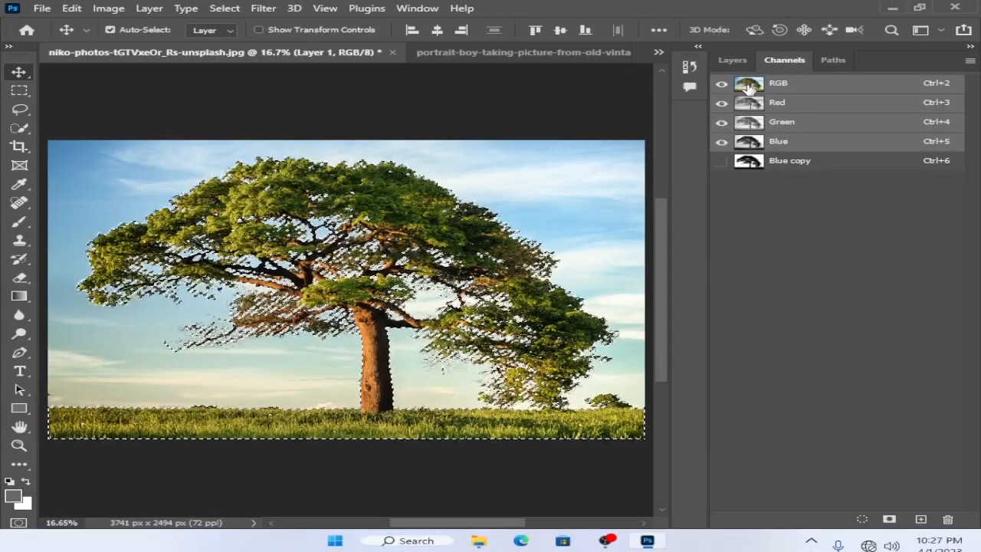
click(740, 57)
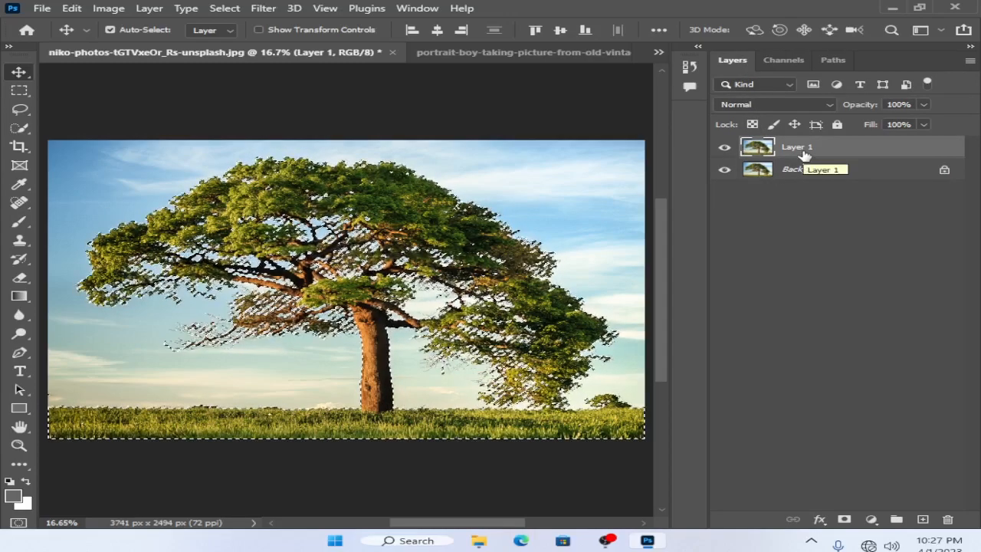
Step: Try copying the selected tree and grass to a new layer and preview it with Layer 1 and Background hidden
key(ctrl)
key(ctrl+j)
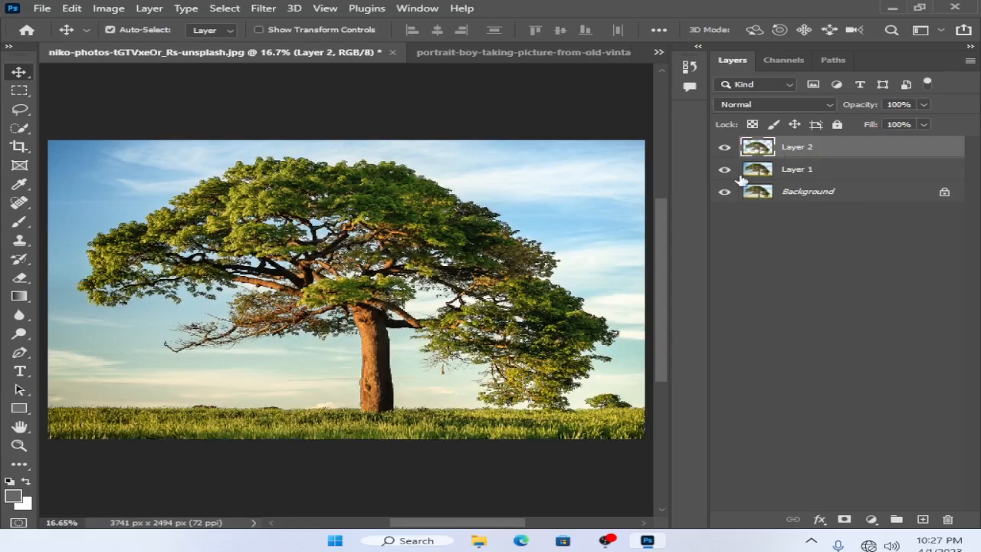
click(725, 192)
click(726, 171)
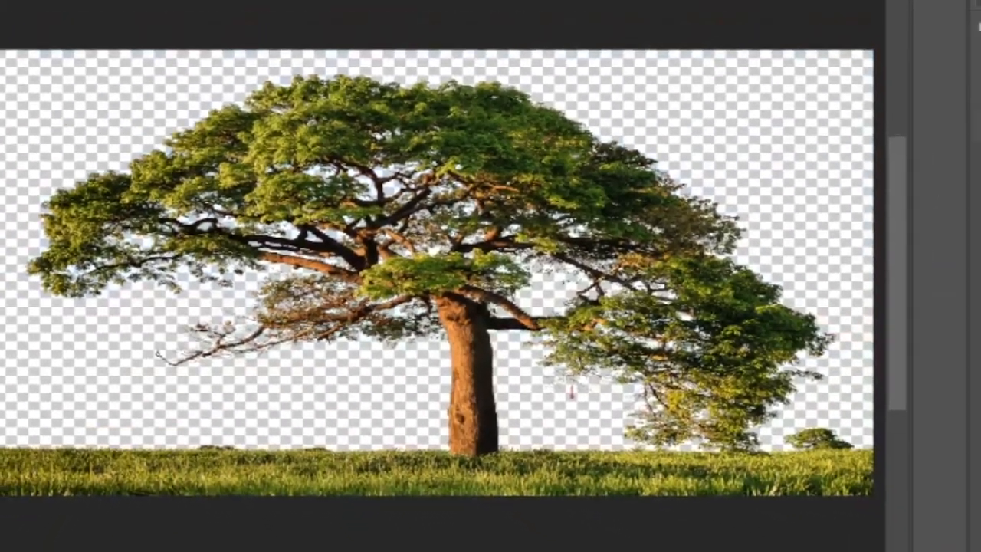
click(863, 158)
click(864, 132)
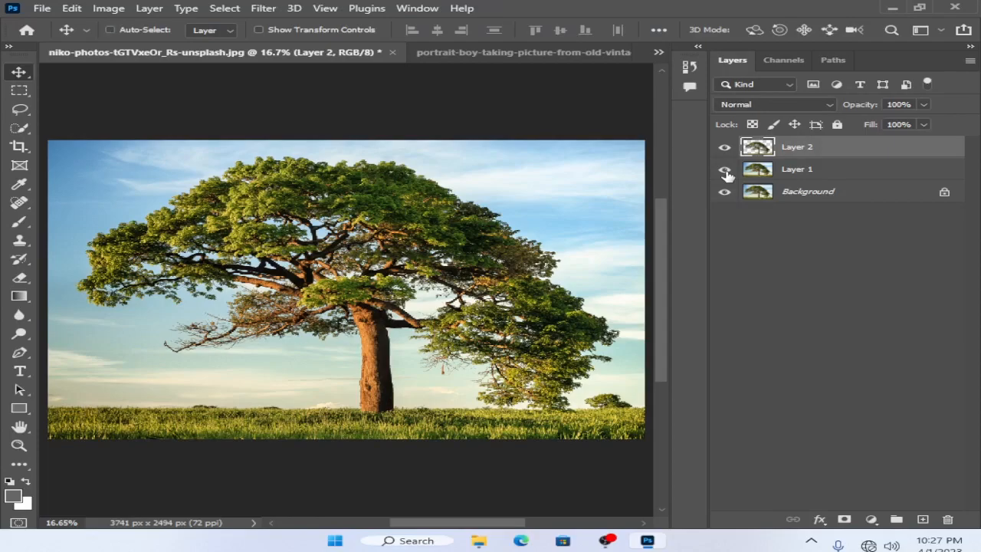
key(ctrl+z)
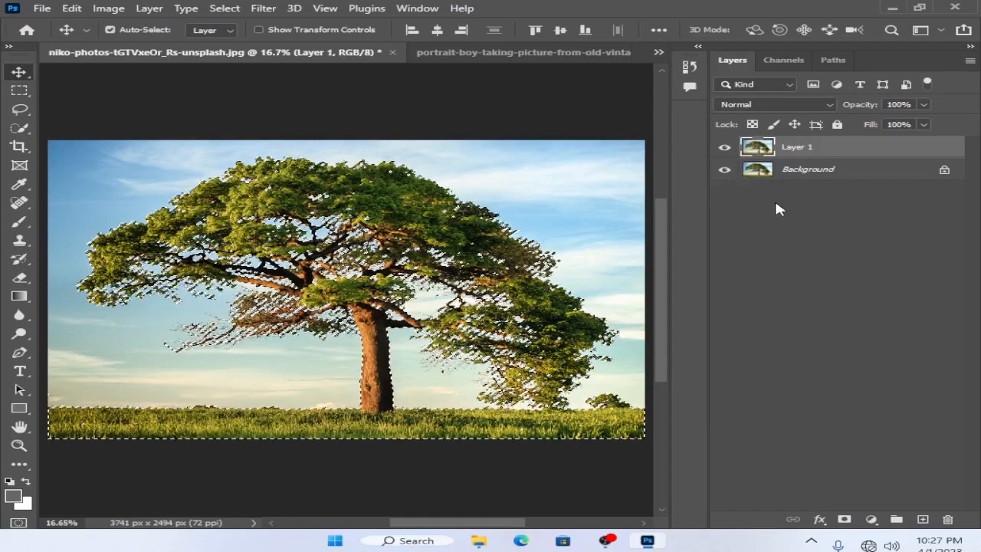